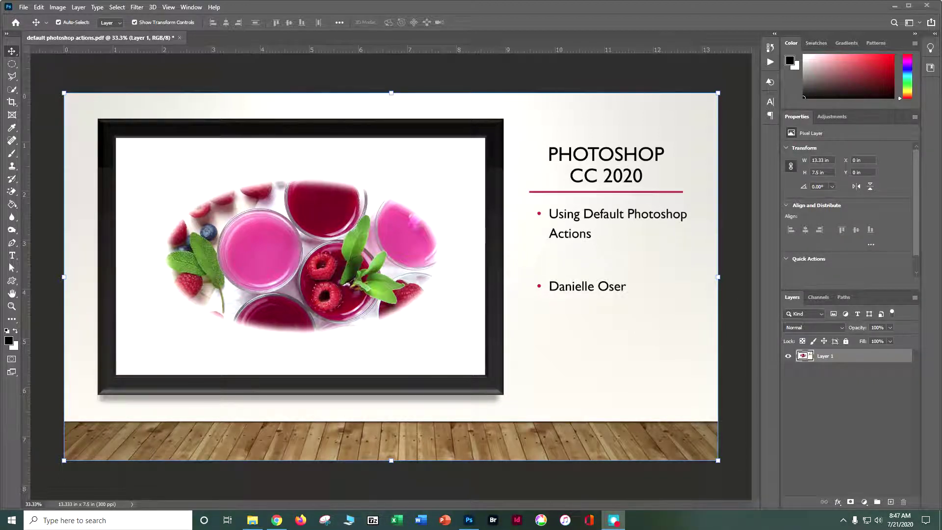
Open berries.jpg from the PS Actions folder.
click(23, 7)
click(31, 25)
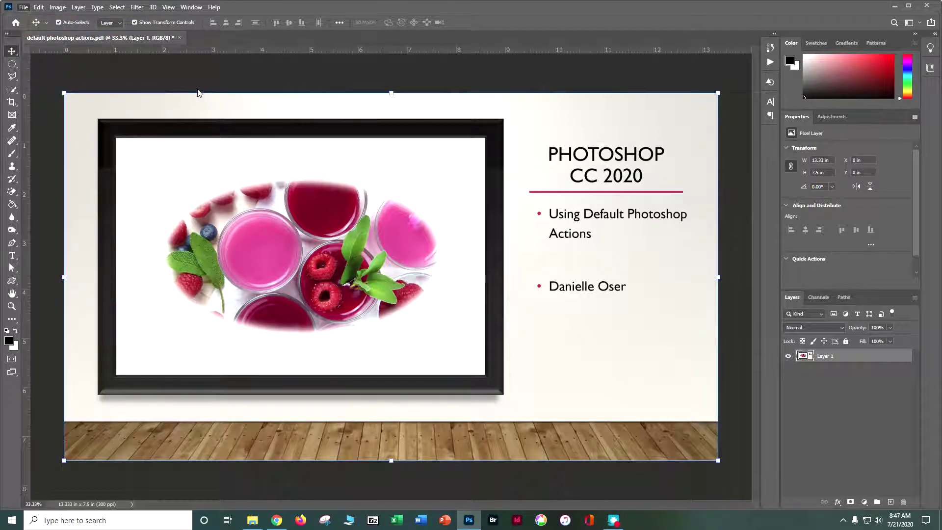
click(447, 99)
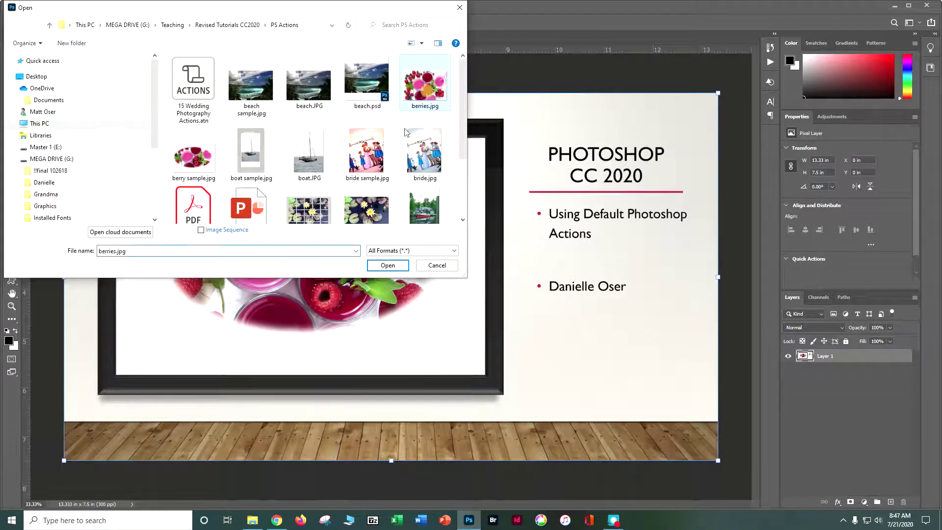
click(388, 266)
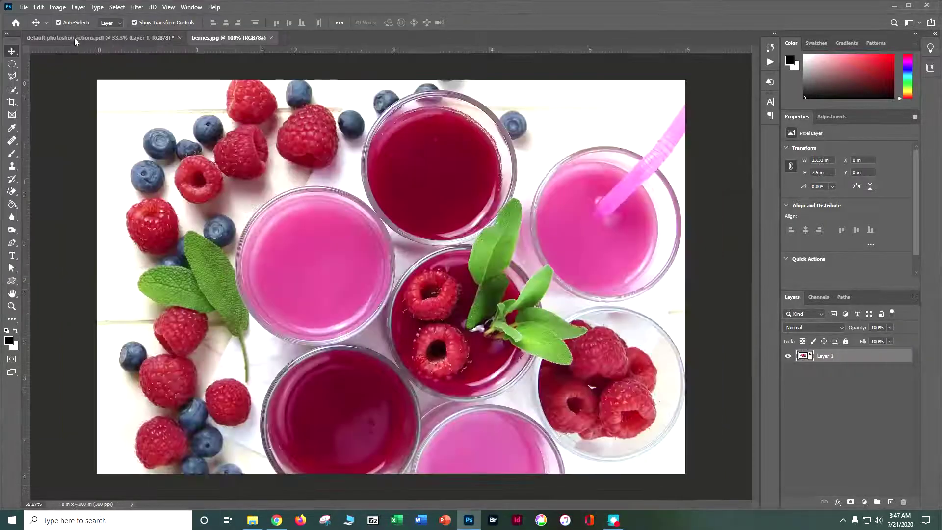
Save the image under the name doser_berries as a JPEG at quality 12 (Maximum) with Baseline ("Standard") format.
click(29, 9)
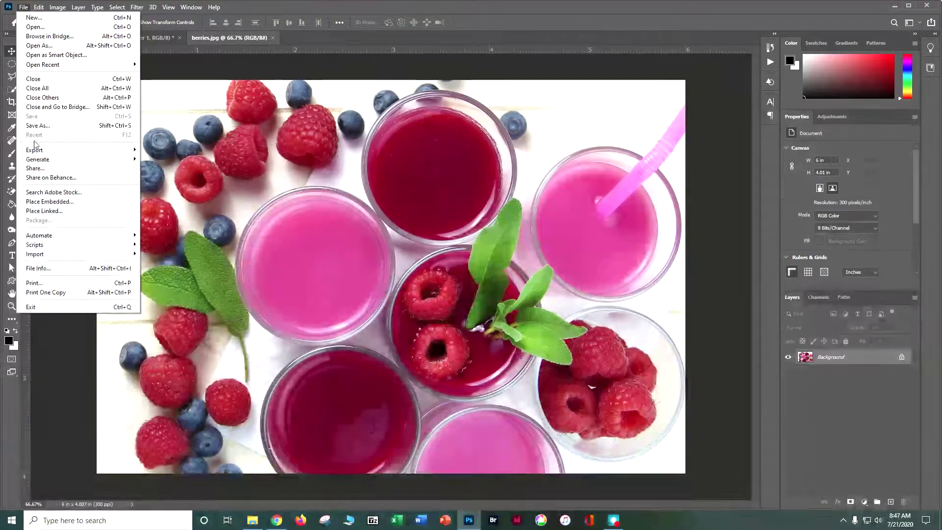
click(39, 127)
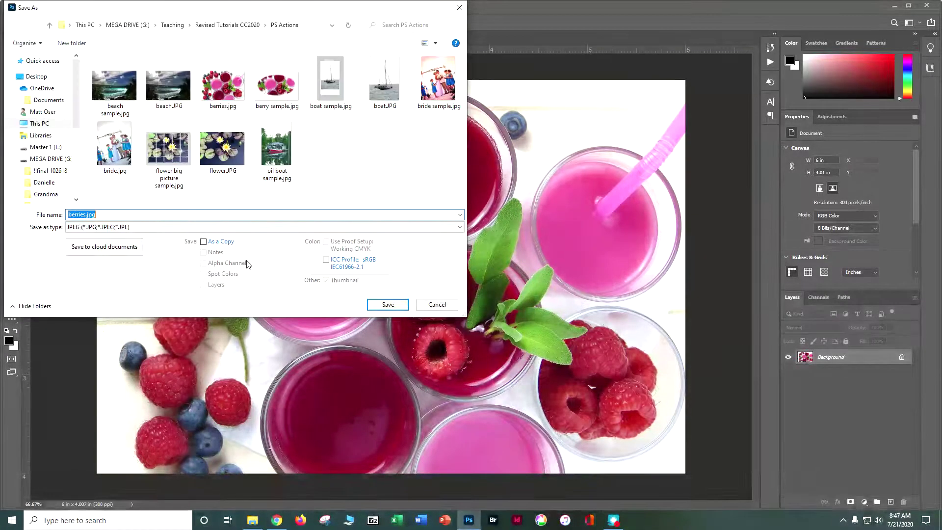
text(doser_)
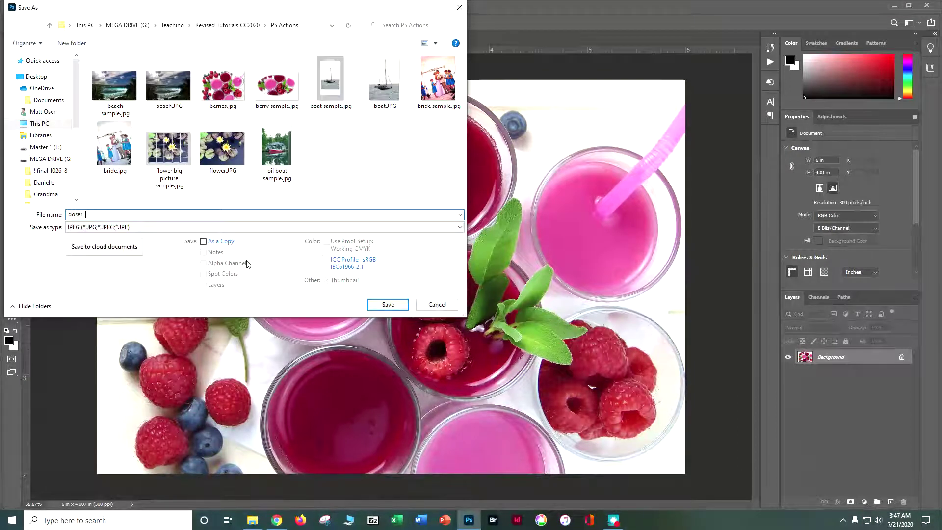
text(berries)
click(397, 308)
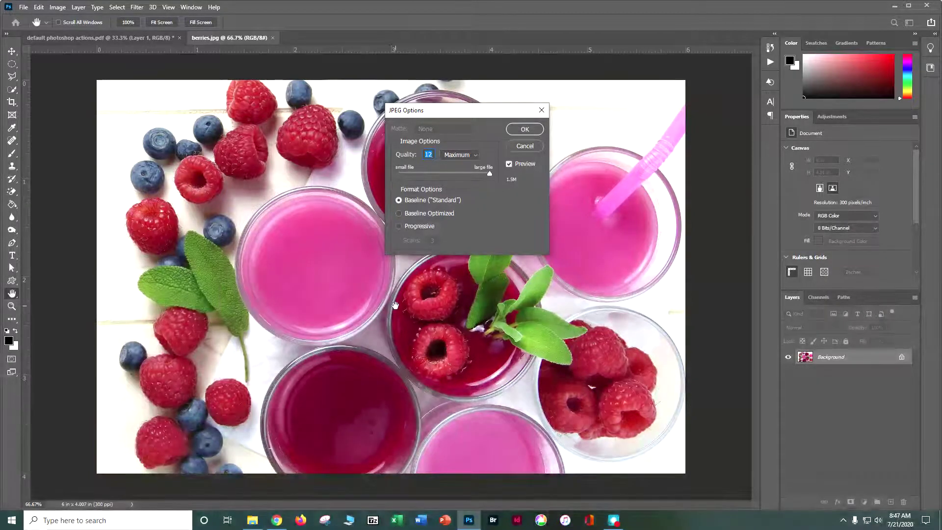
click(63, 11)
key(Escape)
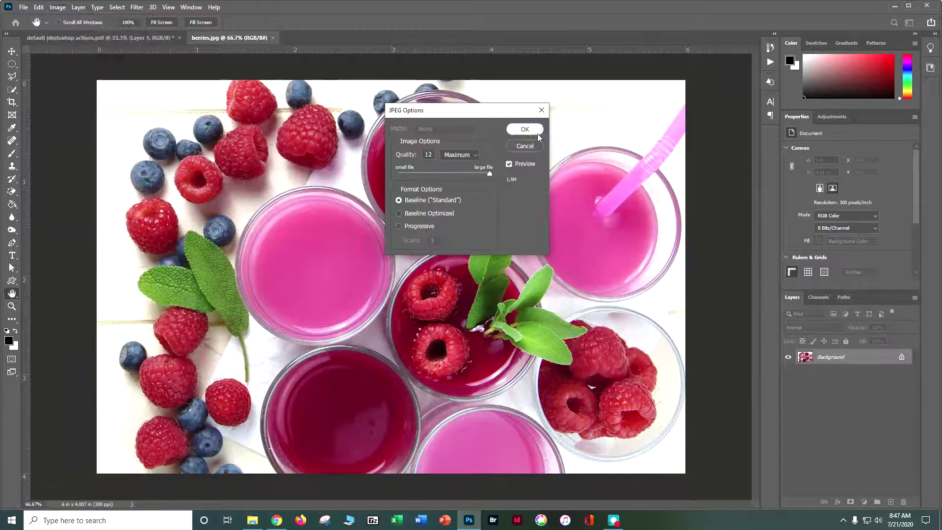
key(Return)
Check the image's width, height and resolution in the Image Size settings without changing them.
click(56, 11)
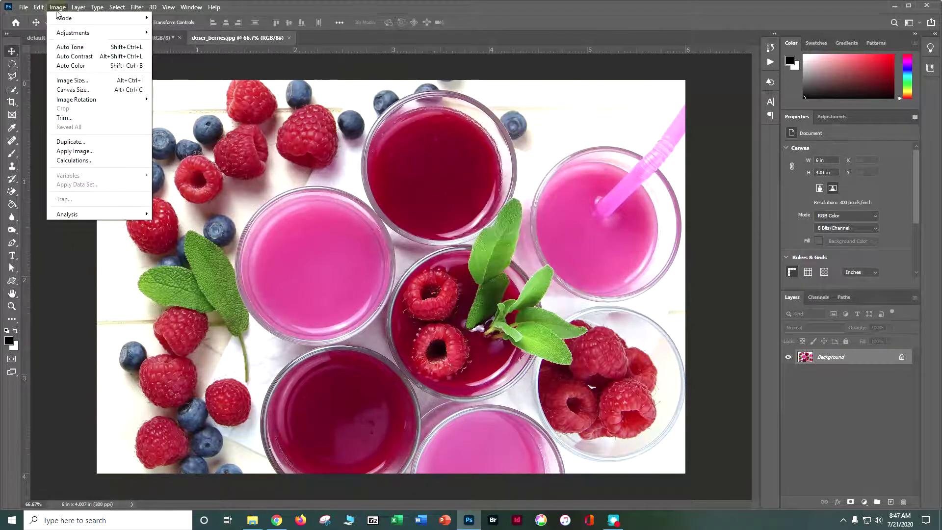
click(53, 82)
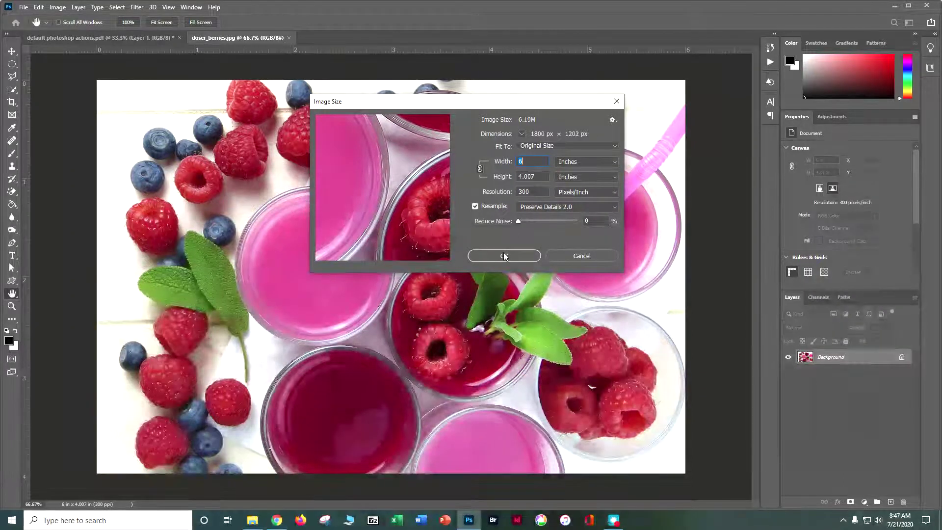
click(504, 256)
key(v)
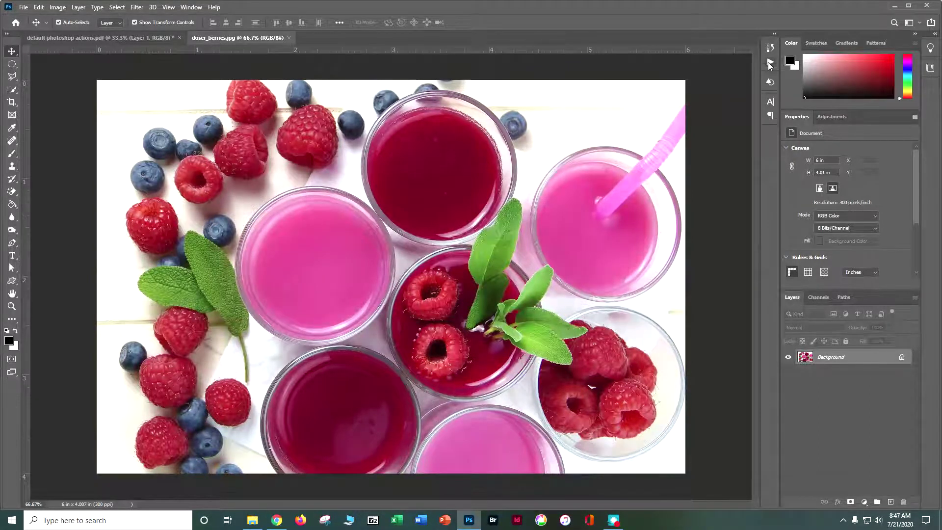
Review the available workspaces and panels, and look through the Default Actions set in the Actions panel.
click(199, 7)
mouse_move(197, 29)
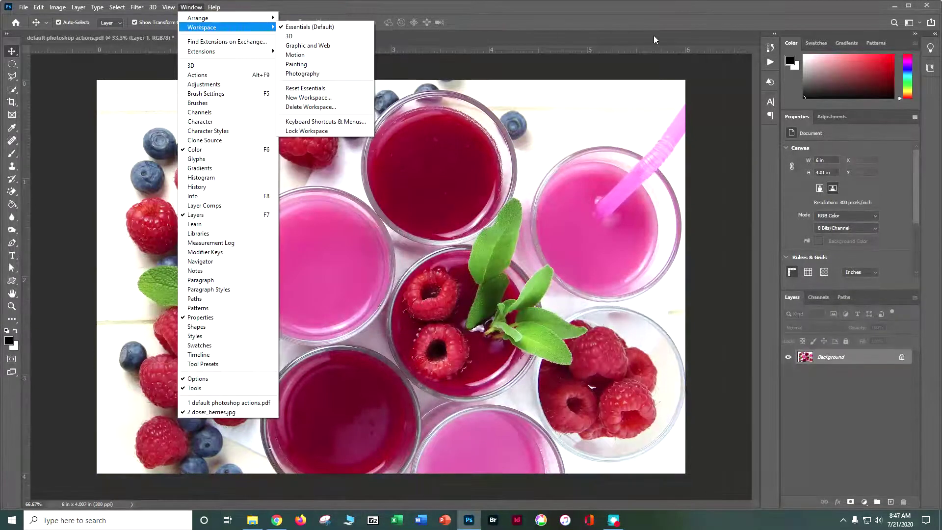
click(770, 63)
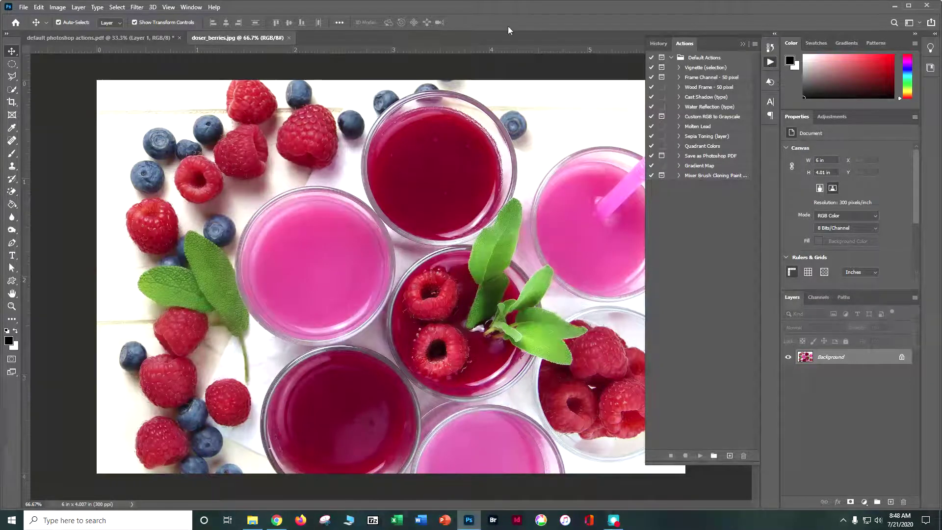
click(191, 7)
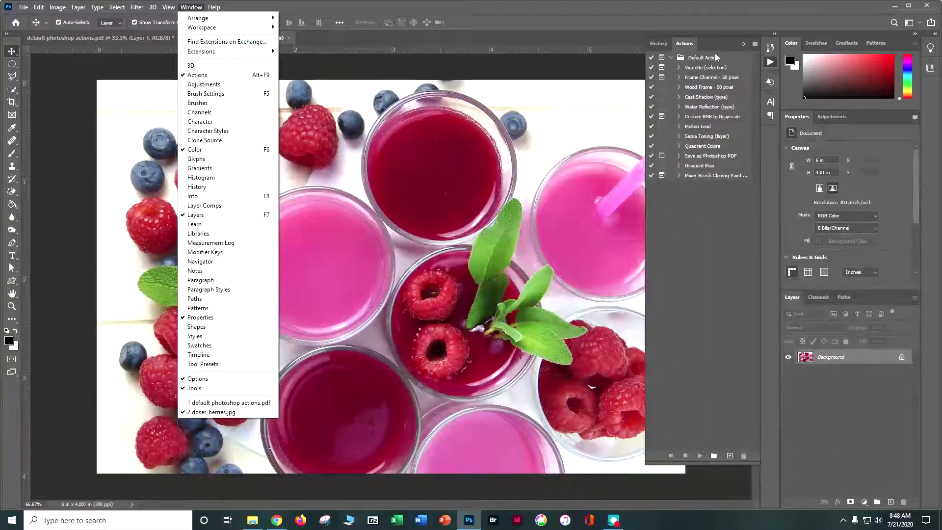
click(741, 45)
click(741, 43)
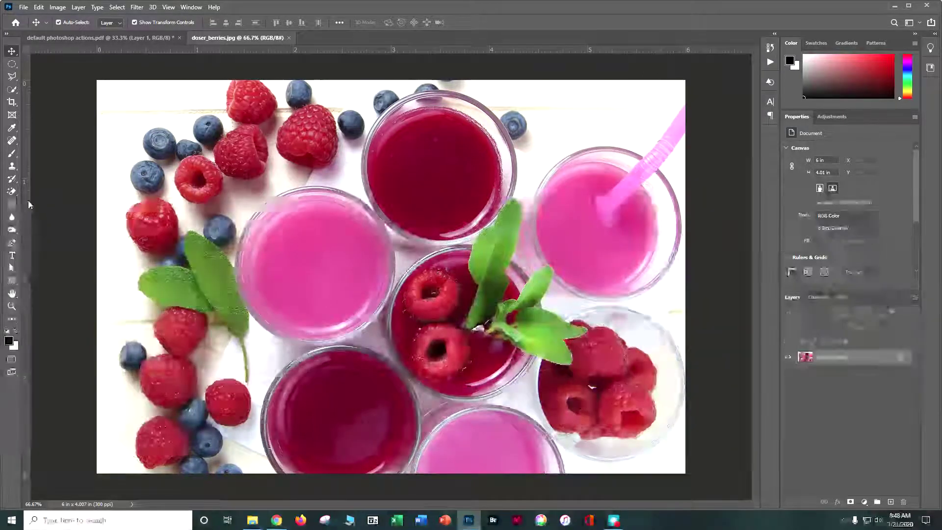
Draw an elliptical marquee selection about 5.23 in wide and 3.61 in high around the glasses and berries.
click(13, 65)
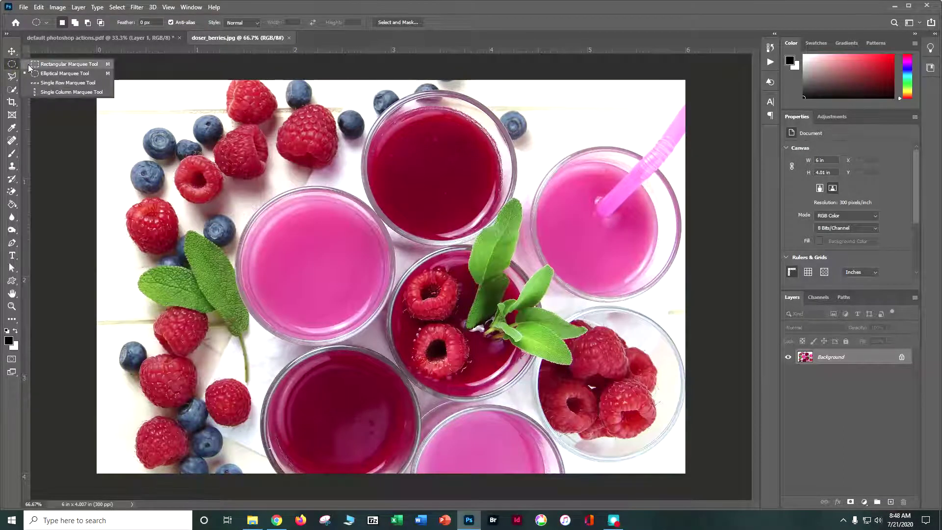
click(41, 74)
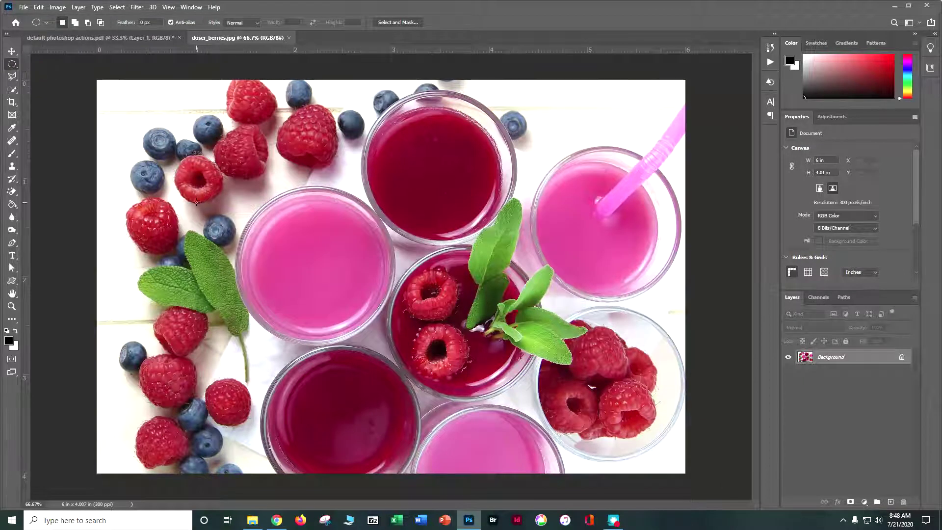
drag(163, 137, 649, 450)
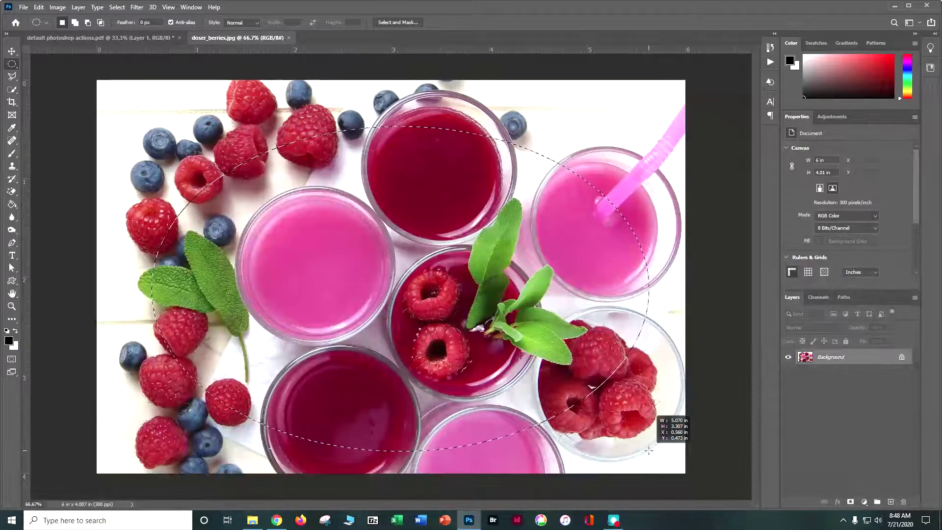
mouse_move(649, 451)
mouse_down()
mouse_move(651, 434)
mouse_move(643, 445)
mouse_move(658, 475)
mouse_move(655, 449)
mouse_move(633, 455)
mouse_move(644, 461)
mouse_up()
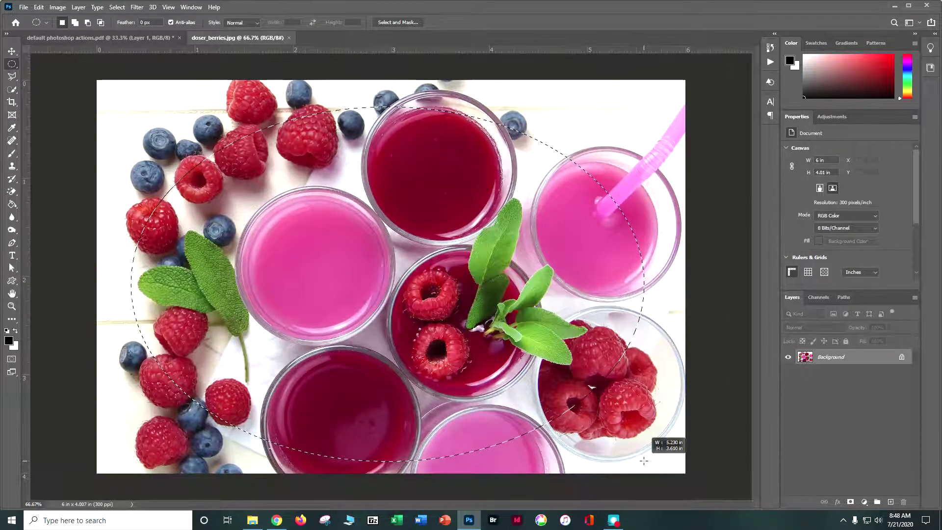
drag(644, 461, 644, 461)
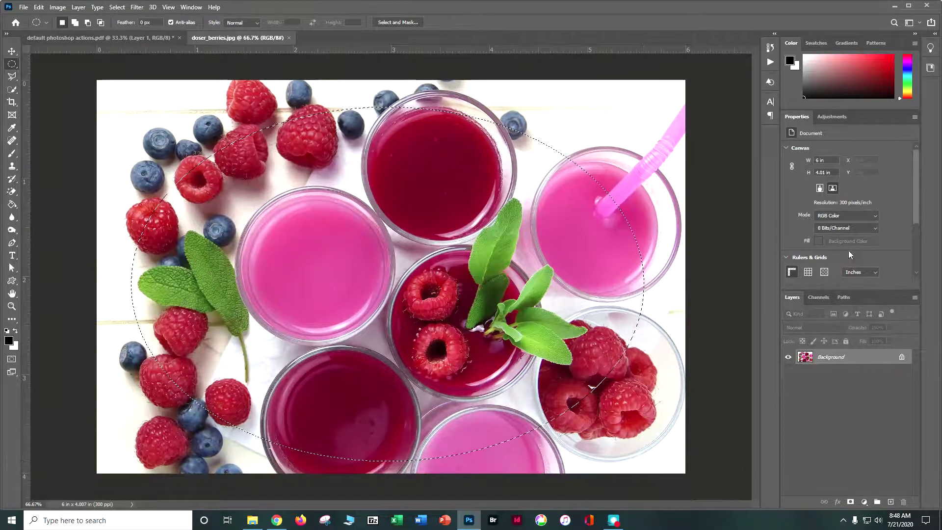
Select the Vignette (selection) action in the Default Actions set and expand its list of recorded commands.
click(770, 64)
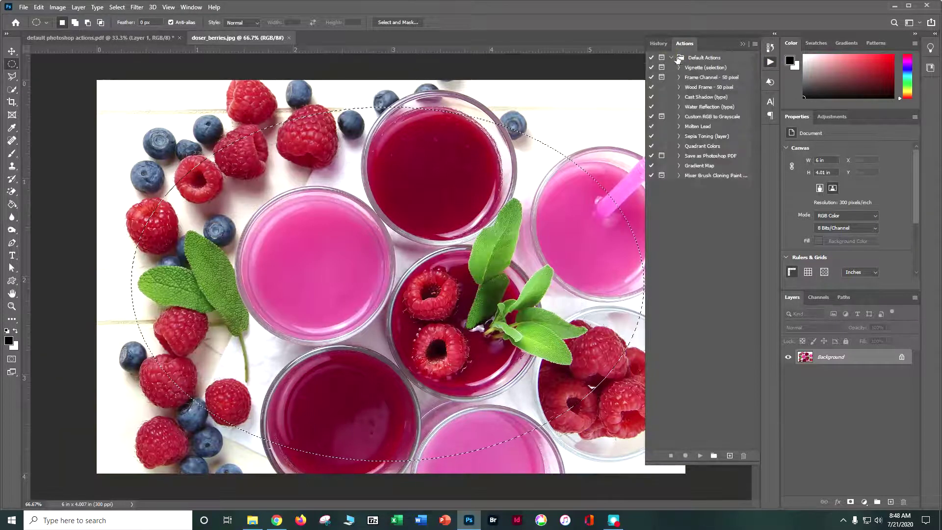
click(694, 69)
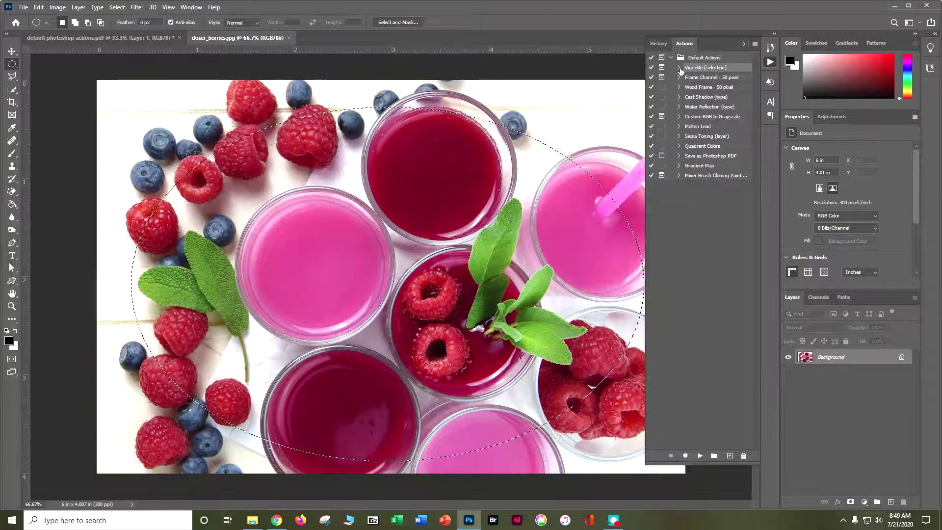
click(680, 69)
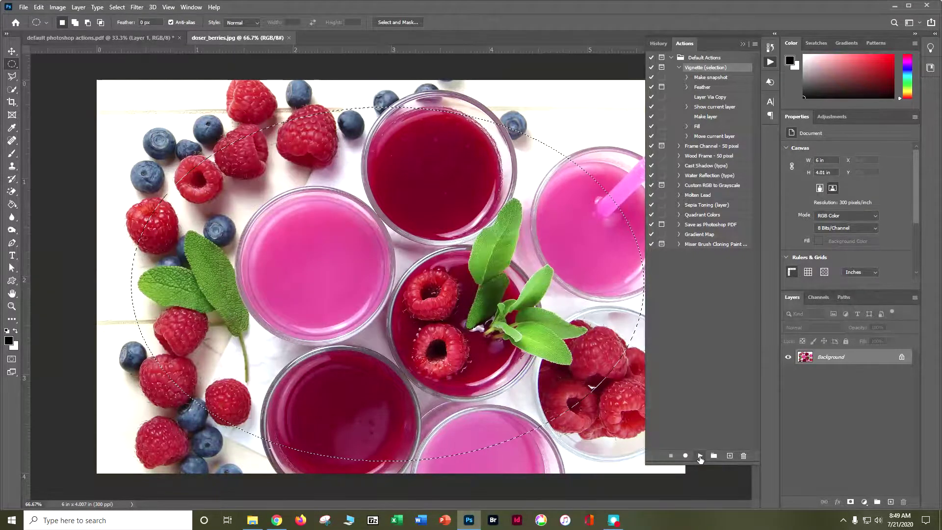
Play the Vignette action with a 5-pixel feather radius, and revert the image to the Elliptical Marquee history state.
click(700, 458)
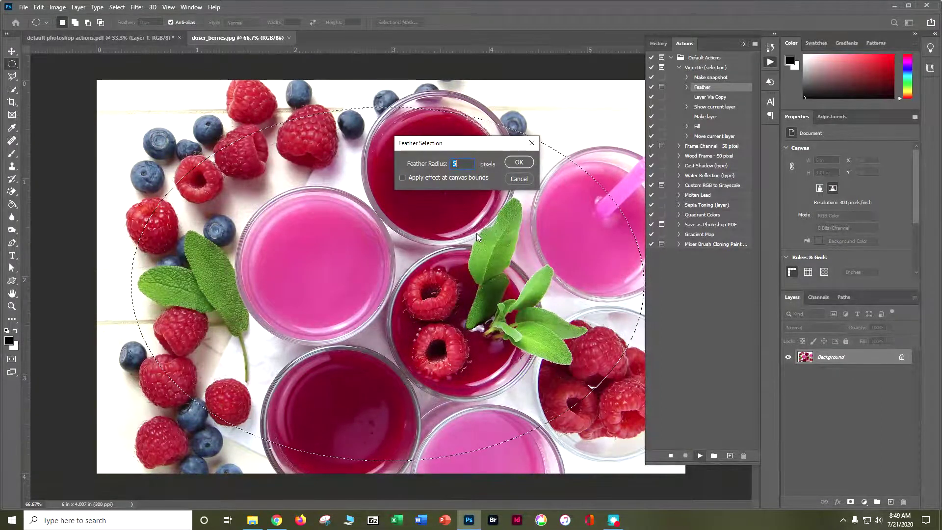
click(507, 162)
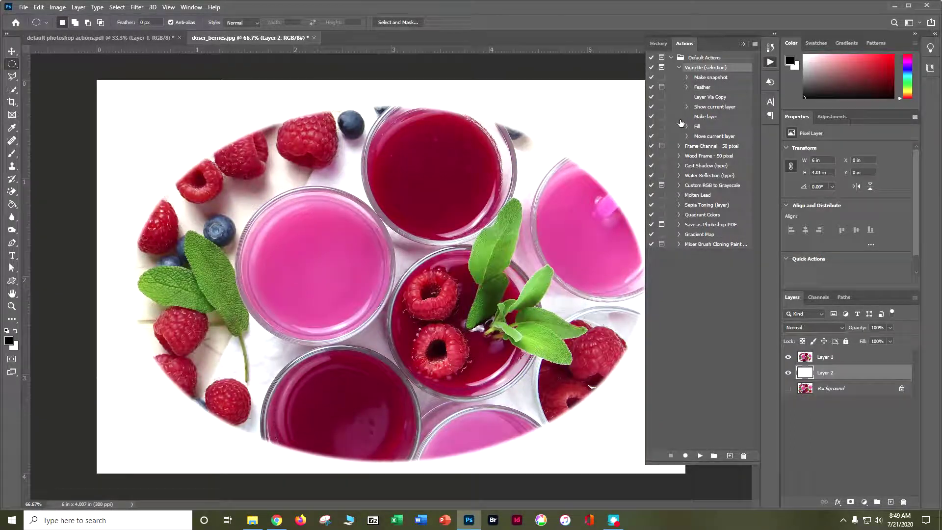
click(659, 44)
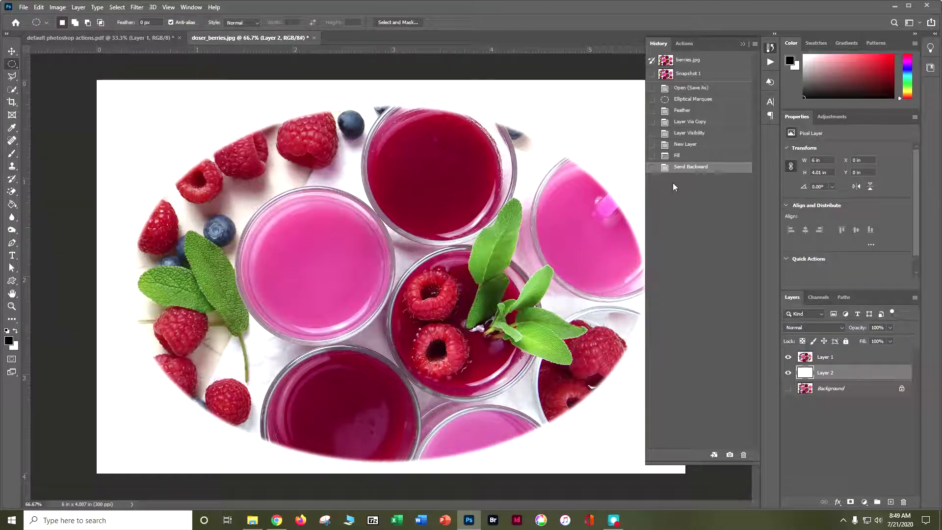
click(702, 100)
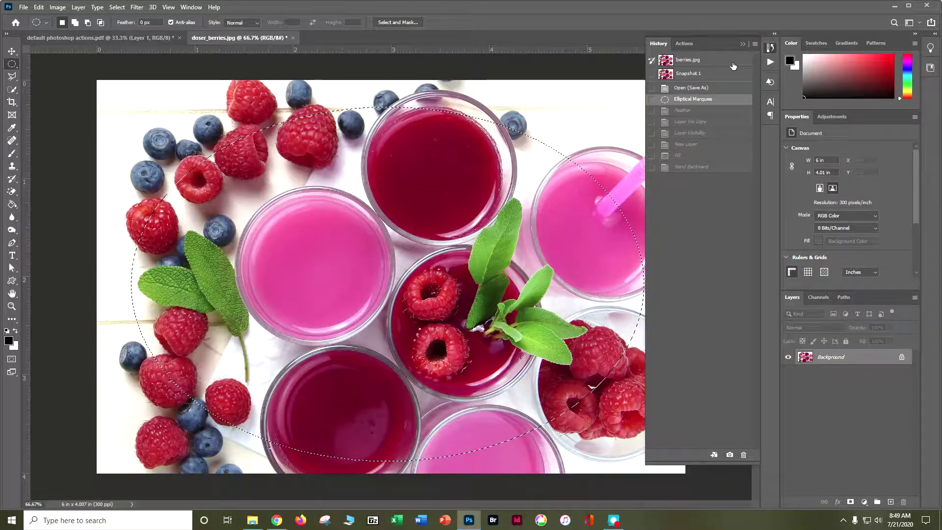
Play the Vignette (selection) action on the elliptical selection with a feather radius of 30 pixels.
click(684, 44)
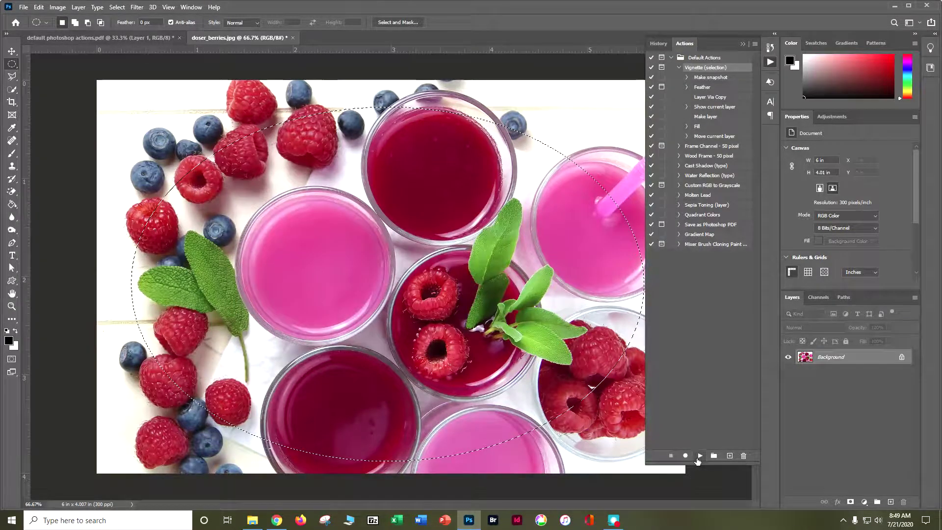
click(700, 456)
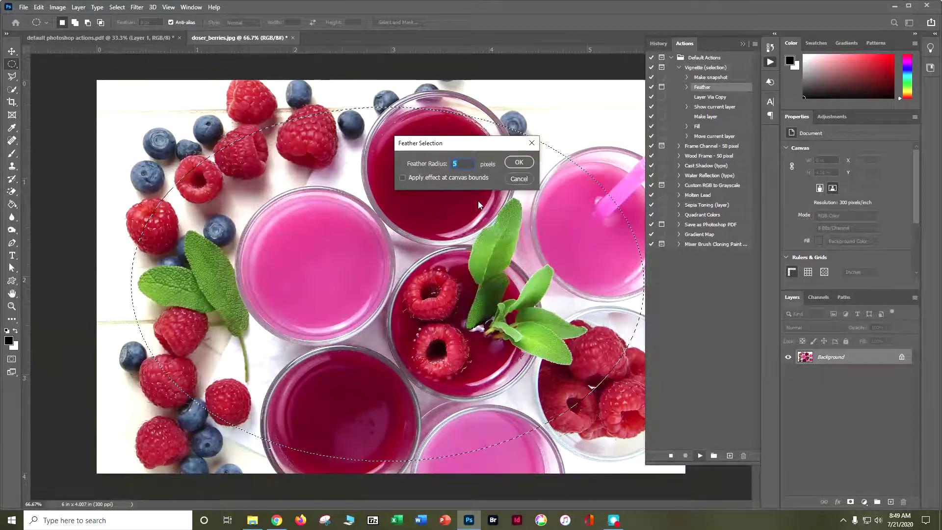
text(30)
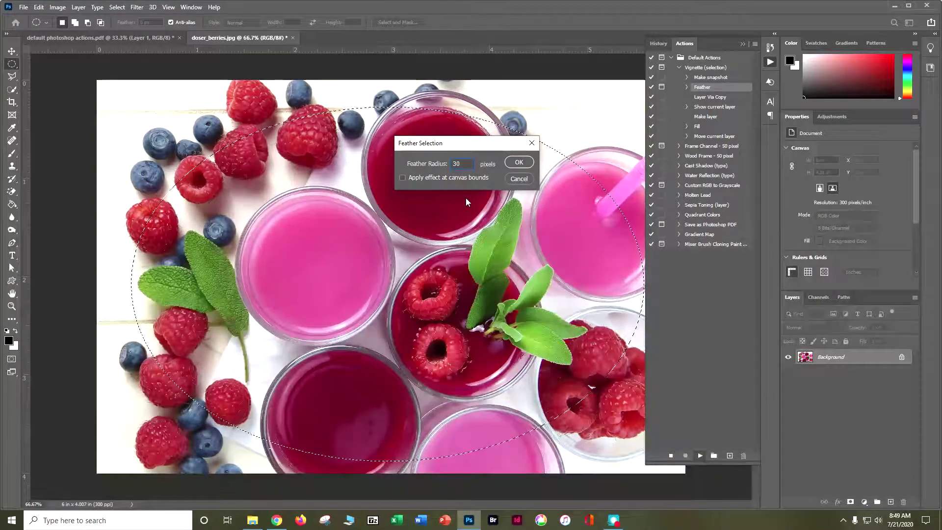
click(528, 164)
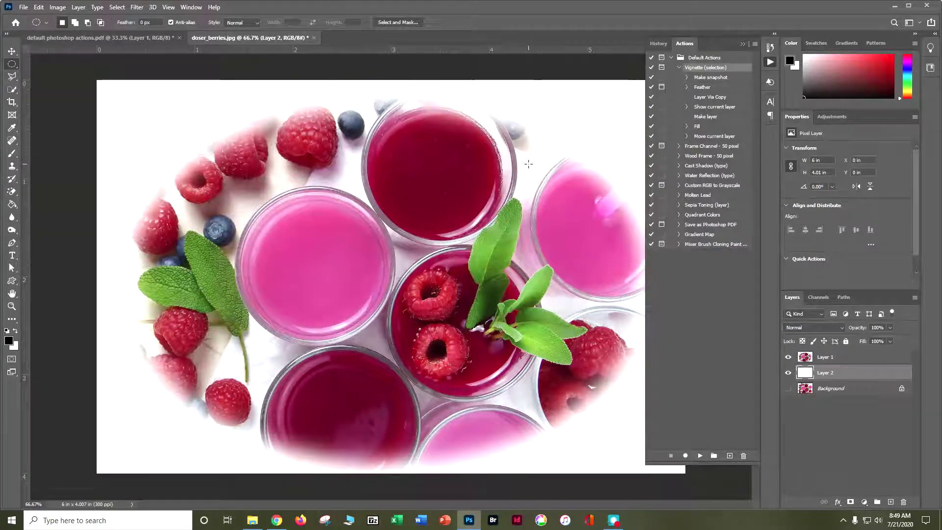